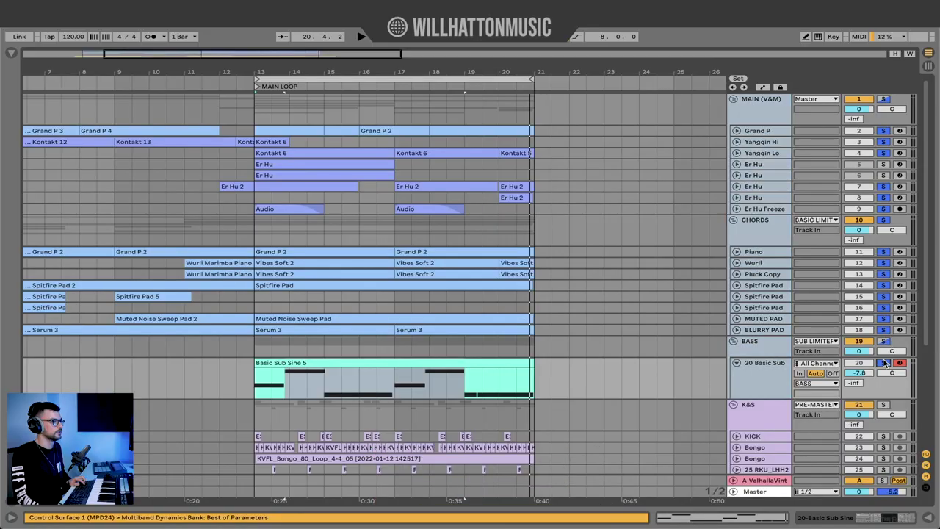
# - Solo the K&S group and unfold its kick, bongo and rim tracks to show their clips
pyautogui.scroll(-5, 741, 343)
pyautogui.click(745, 264)
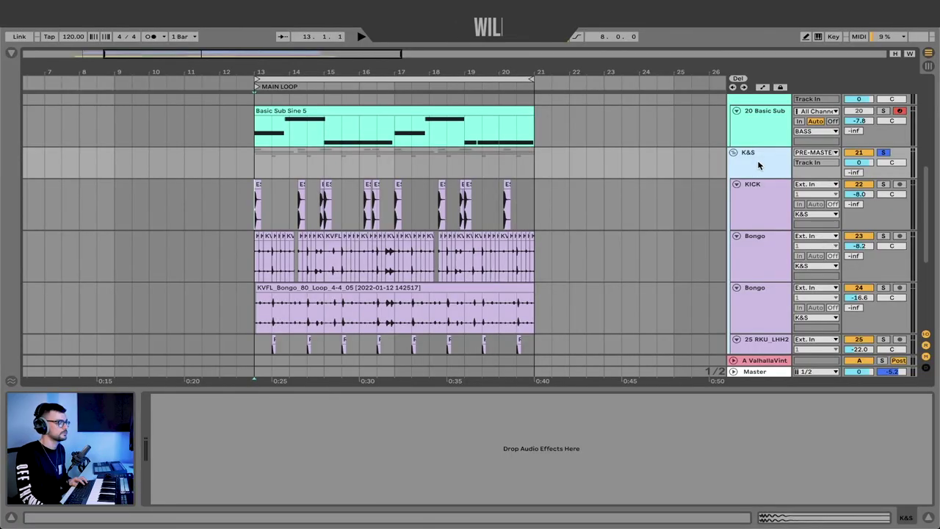
pyautogui.scroll(6, 760, 163)
pyautogui.scroll(-10, 762, 158)
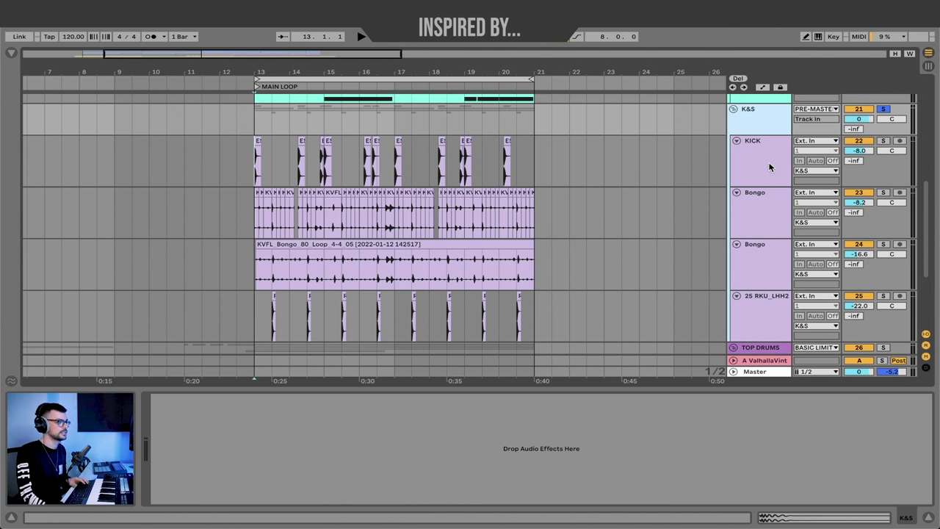
# - Solo the KICK track and listen to its pattern from the start of the main loop at bar 13
pyautogui.click(760, 158)
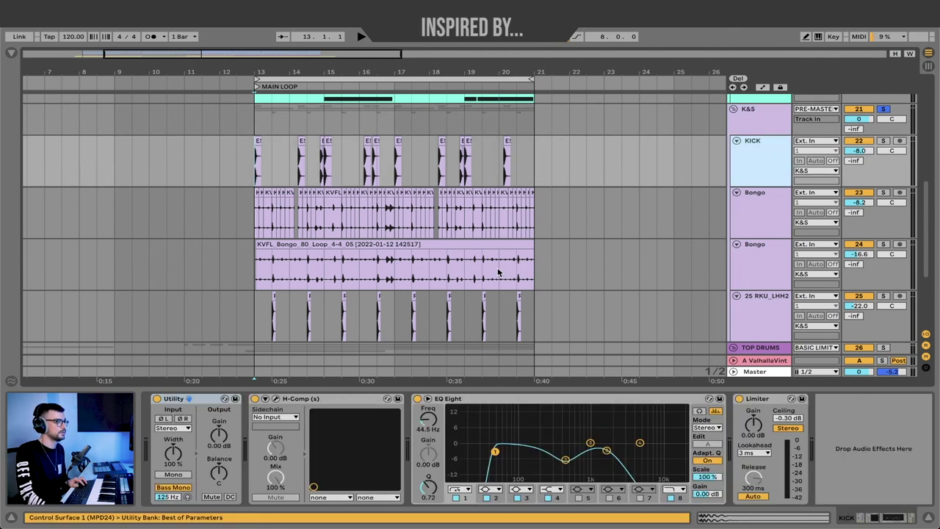
pyautogui.moveTo(606, 148); pyautogui.dragTo(235, 296)
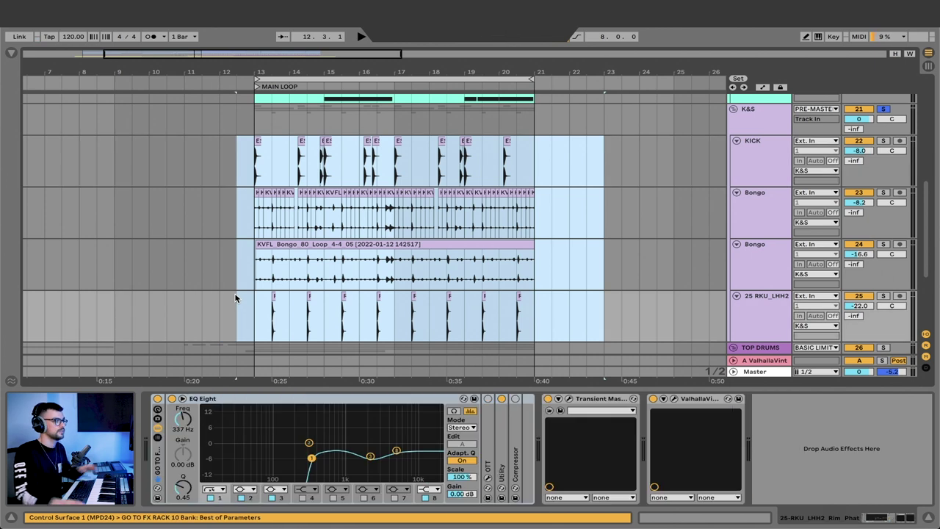
pyautogui.click(256, 161)
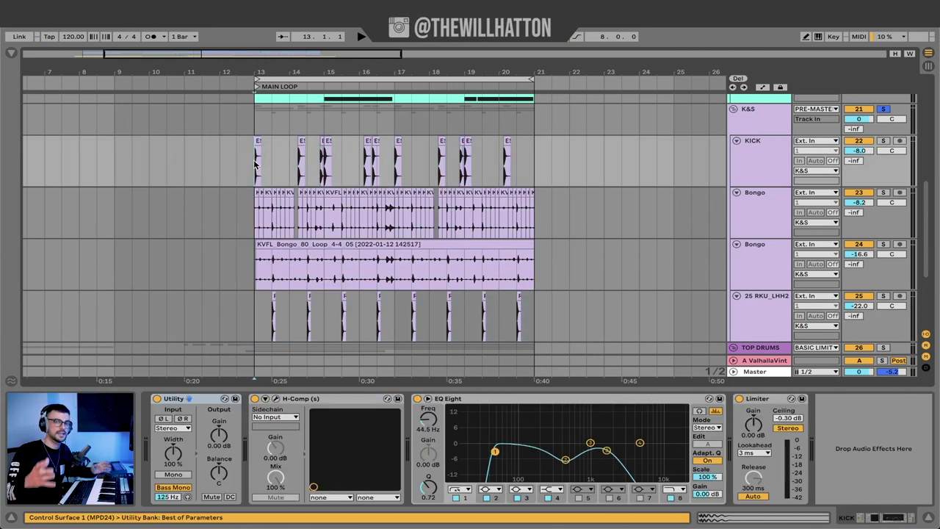
pyautogui.press('space')
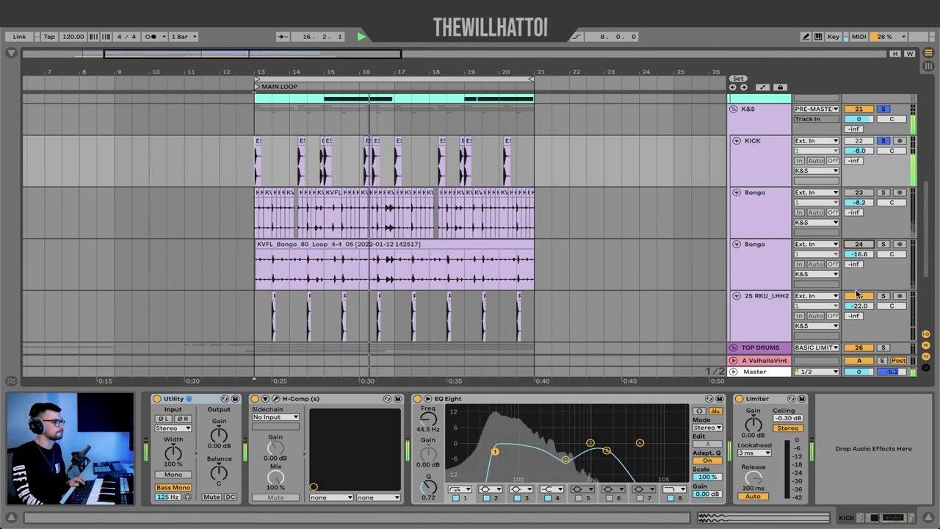
pyautogui.press('space')
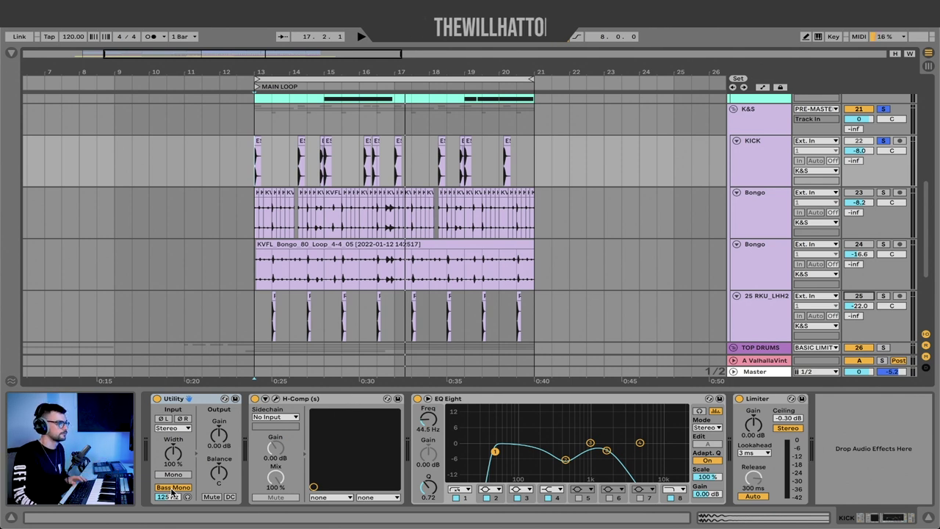
# - Examine the H-Comp compressor and the EQ Eight bands in the kick's device chain
pyautogui.click(282, 400)
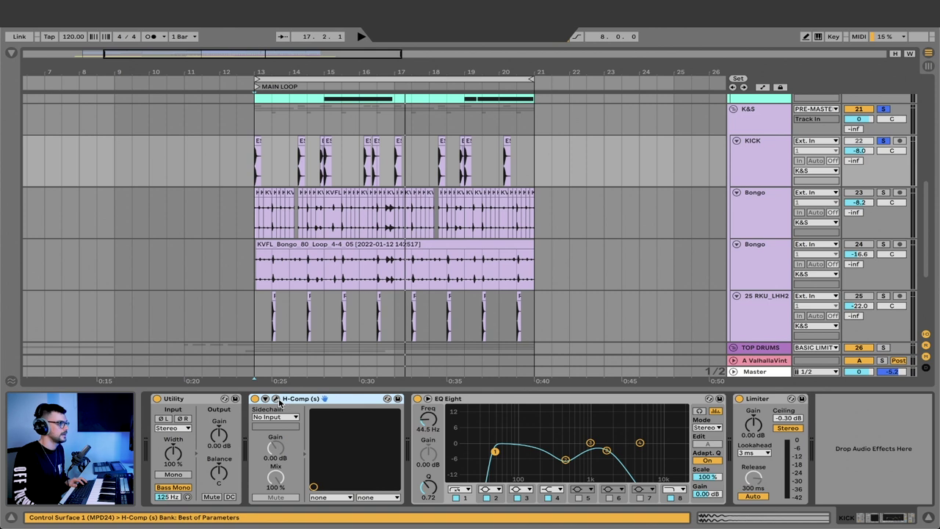
pyautogui.click(278, 401)
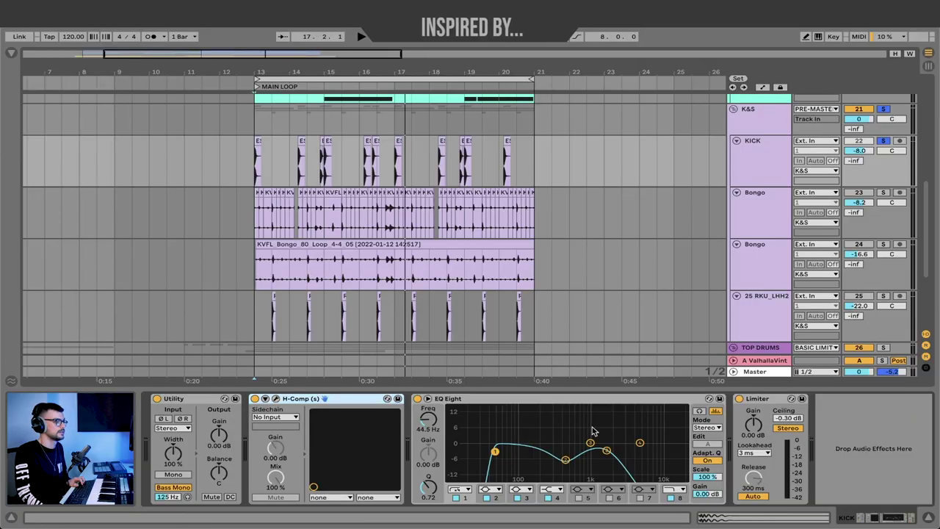
pyautogui.click(566, 461)
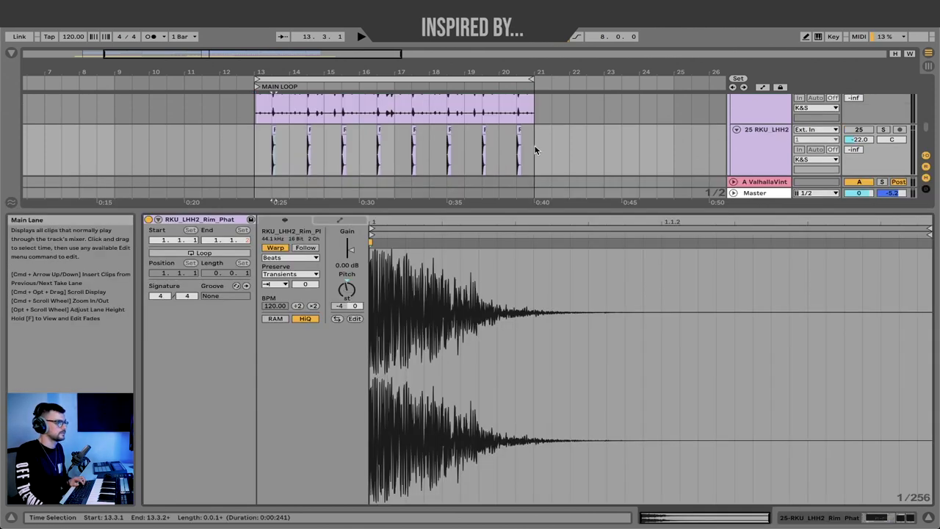
# - Examine the RKU_LHH2_Rim_Phat clip's warp settings, keeping the warp mode on Beats
pyautogui.moveTo(533, 147); pyautogui.dragTo(249, 140)
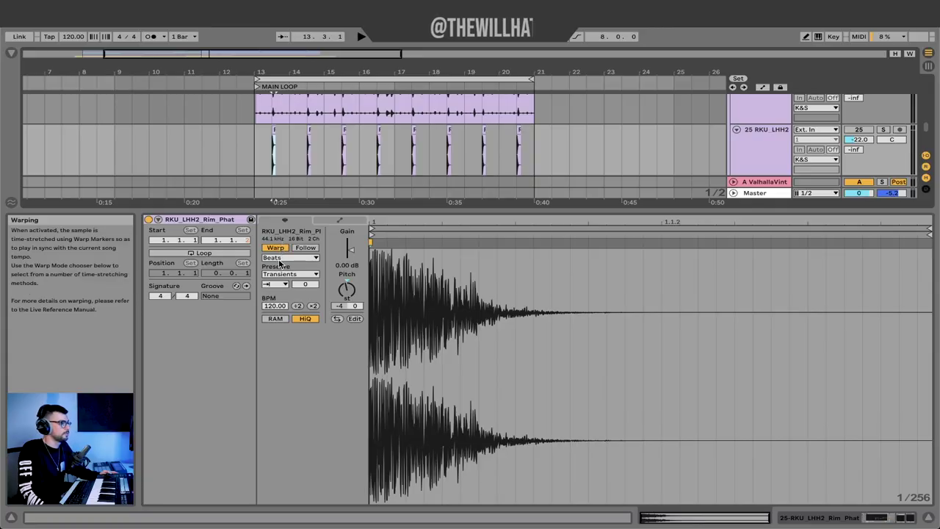
pyautogui.click(279, 258)
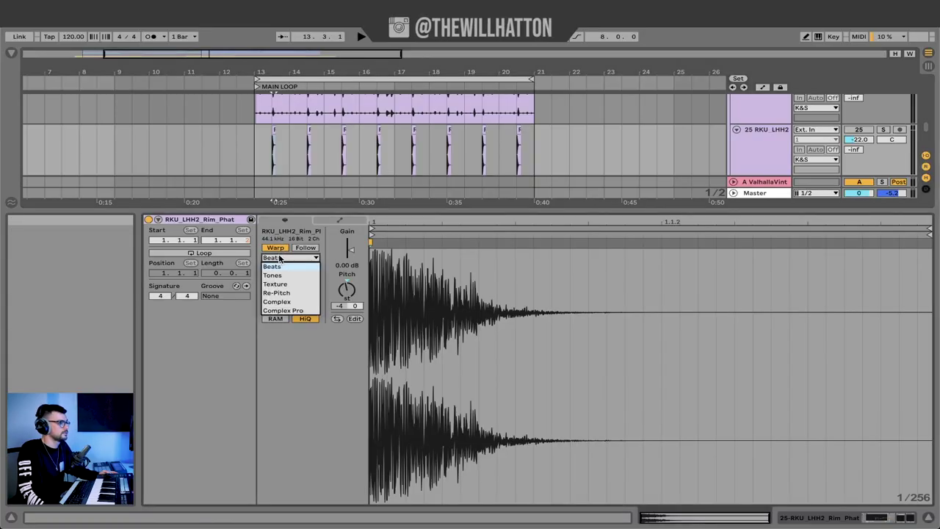
pyautogui.click(280, 266)
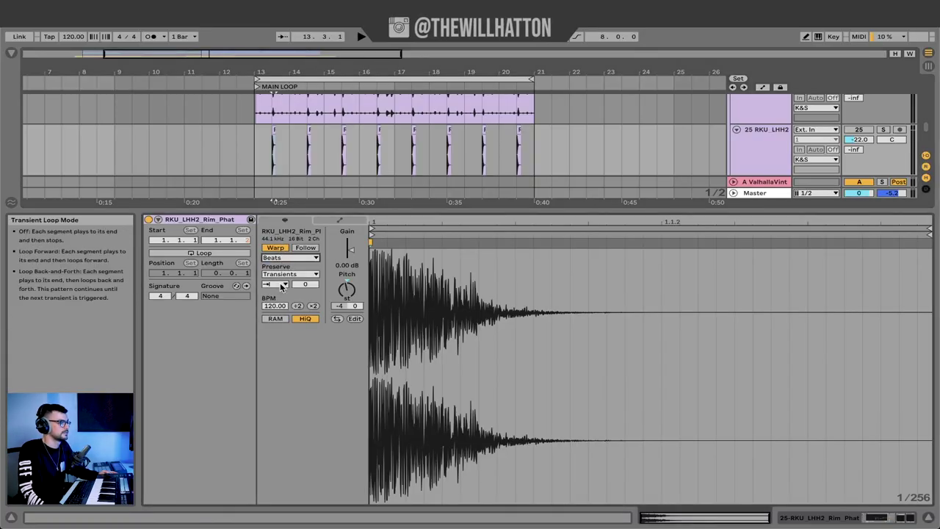
pyautogui.click(272, 292)
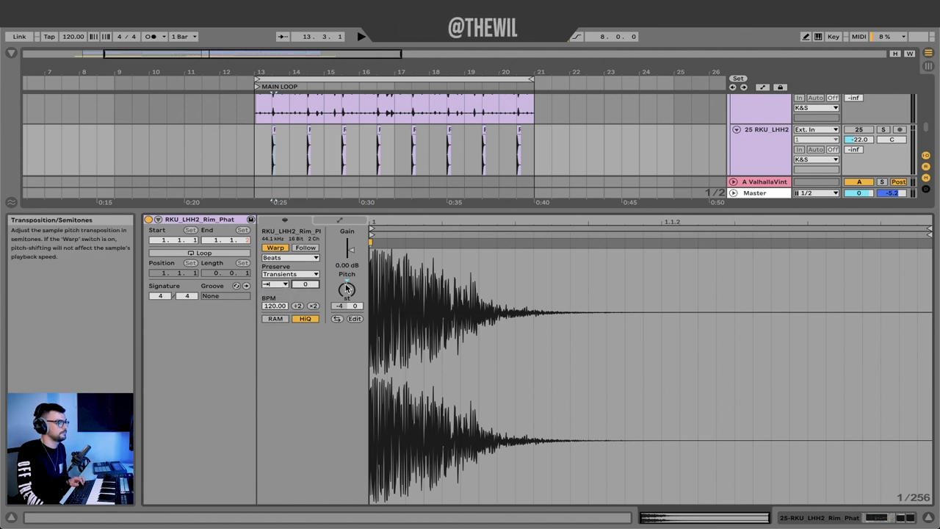
# - Try the rim clip with a transient envelope of 100 and a pitch of 0 semitones, listen to it, and undo the changes
pyautogui.moveTo(313, 285); pyautogui.dragTo(310, 266)
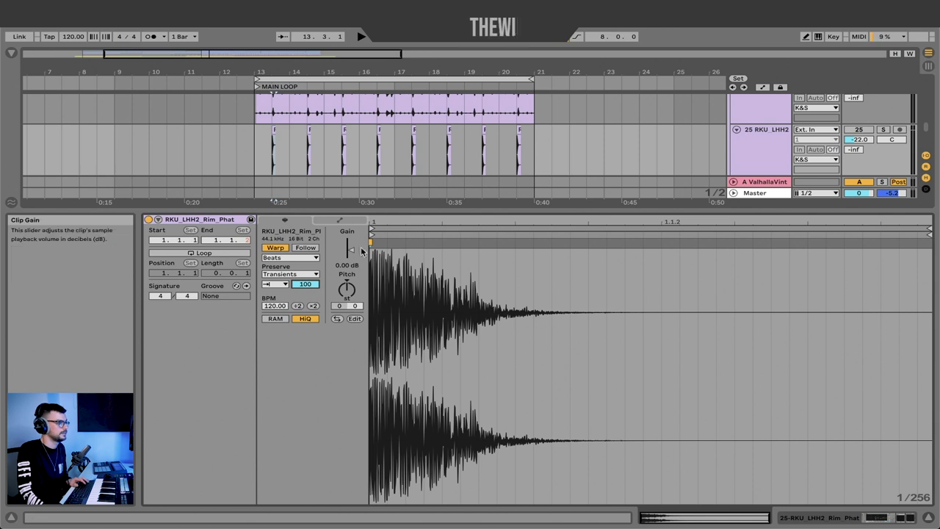
pyautogui.press('space')
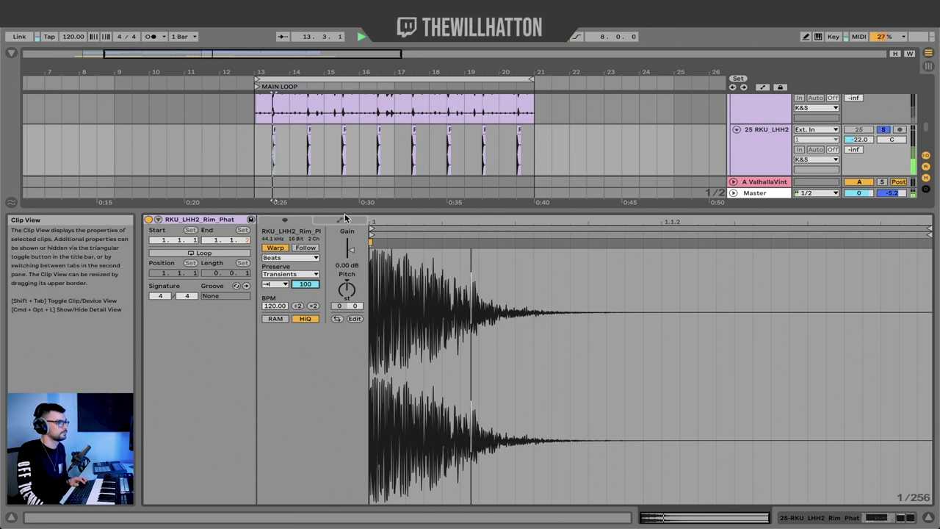
pyautogui.press('super+z')
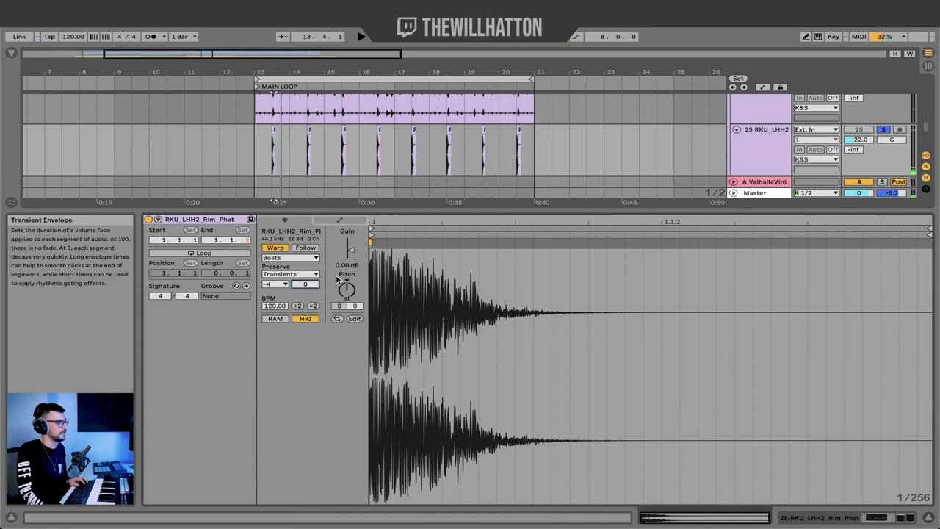
pyautogui.press('space')
pyautogui.press('super+z')
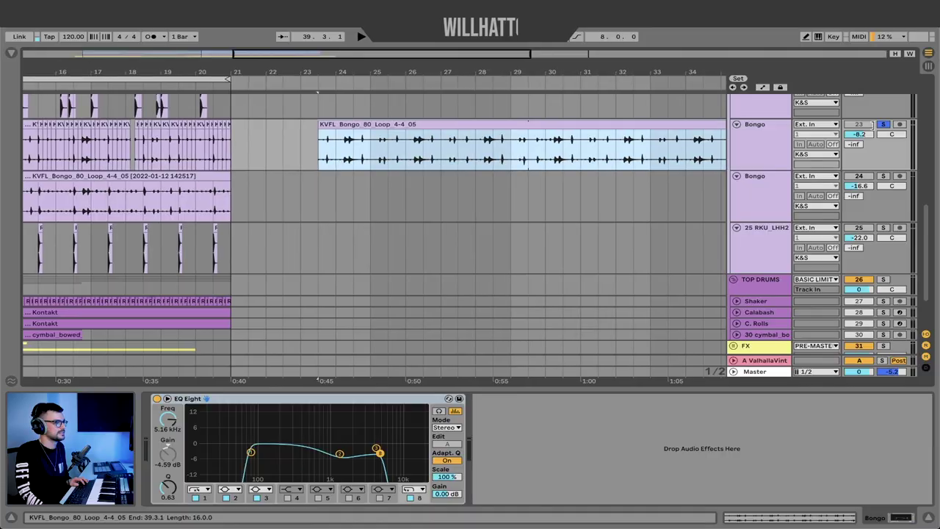
# - Trim the original KVFL_Bongo_80_Loop_4-4_05 clip after the main loop to end at 29.3.1 and open its clip settings
pyautogui.moveTo(725, 147); pyautogui.dragTo(503, 146)
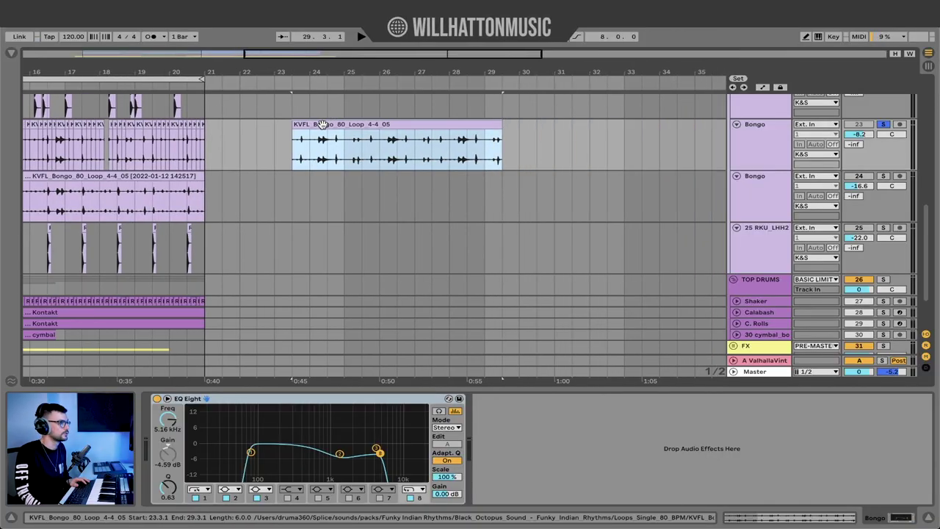
pyautogui.doubleClick(321, 125)
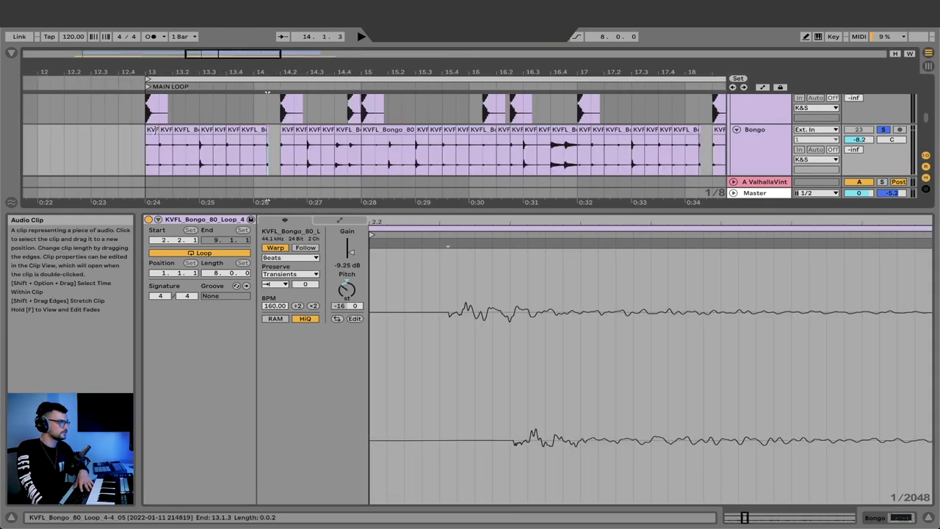
# - Examine the pitch, gain and warp settings of the chopped bongo slices and the short faded slice near bar 14
pyautogui.click(148, 131)
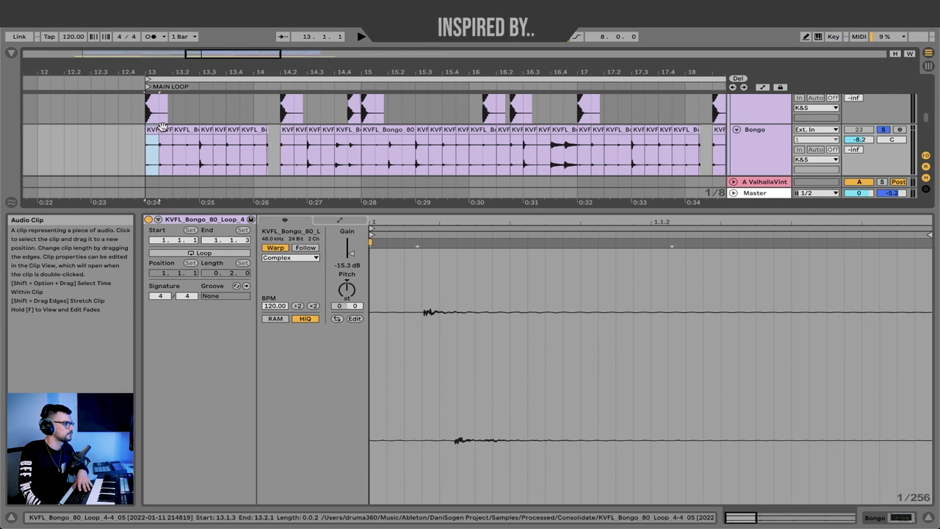
pyautogui.click(193, 130)
pyautogui.click(204, 131)
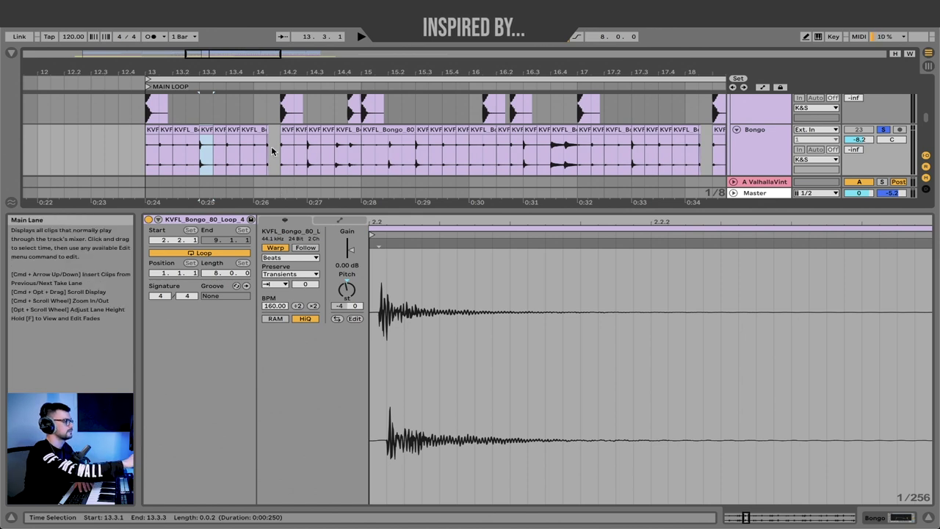
pyautogui.scroll(15, 271, 151)
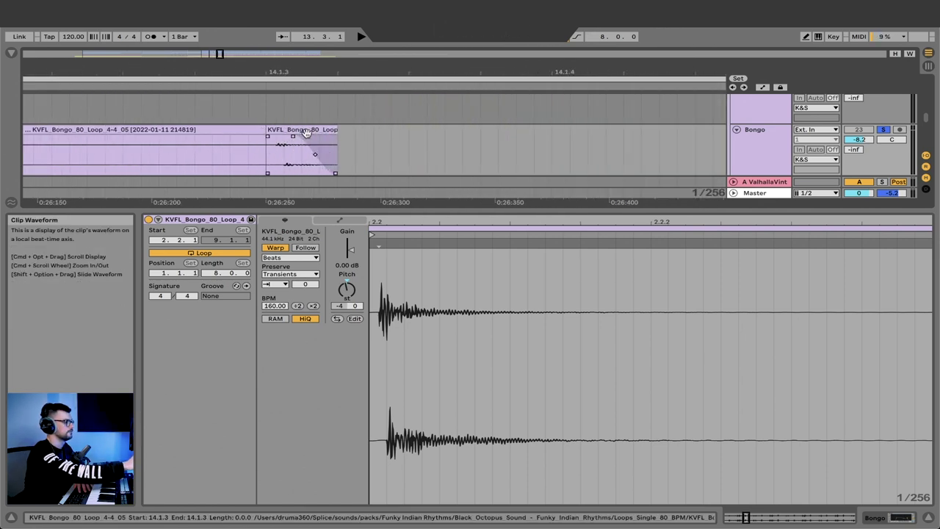
pyautogui.scroll(-15, 302, 137)
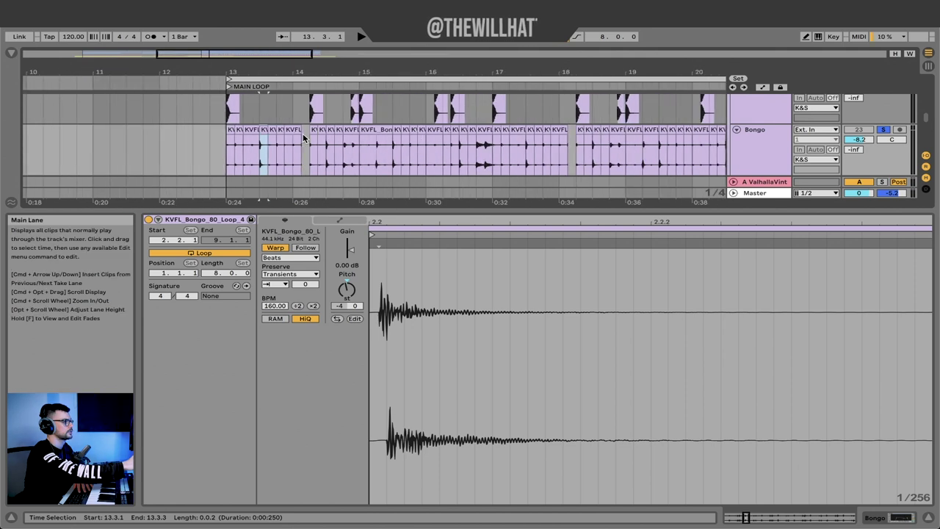
# - Hide the clip details and listen to the soloed chopped Bongo track from bar 13
pyautogui.click(255, 154)
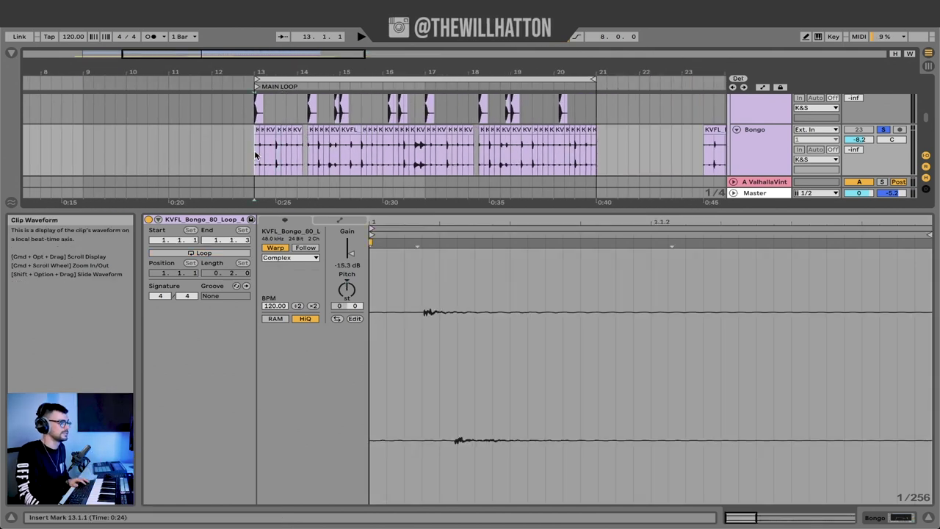
pyautogui.press('super+alt+l')
pyautogui.press('space')
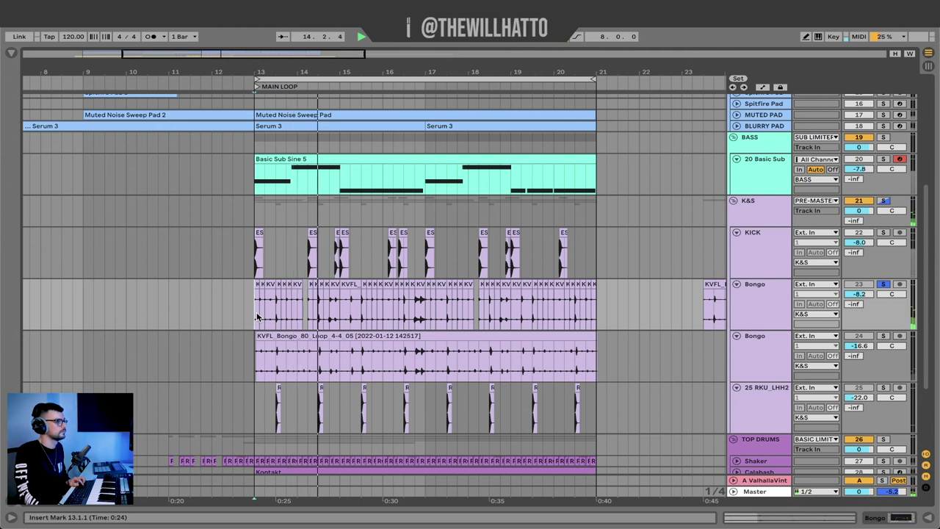
pyautogui.press('space')
# - Examine the second Bongo track's effects and its clip from bar 13 to 21, and solo the 25 RKU_LHH2 rim track for playback
pyautogui.doubleClick(780, 304)
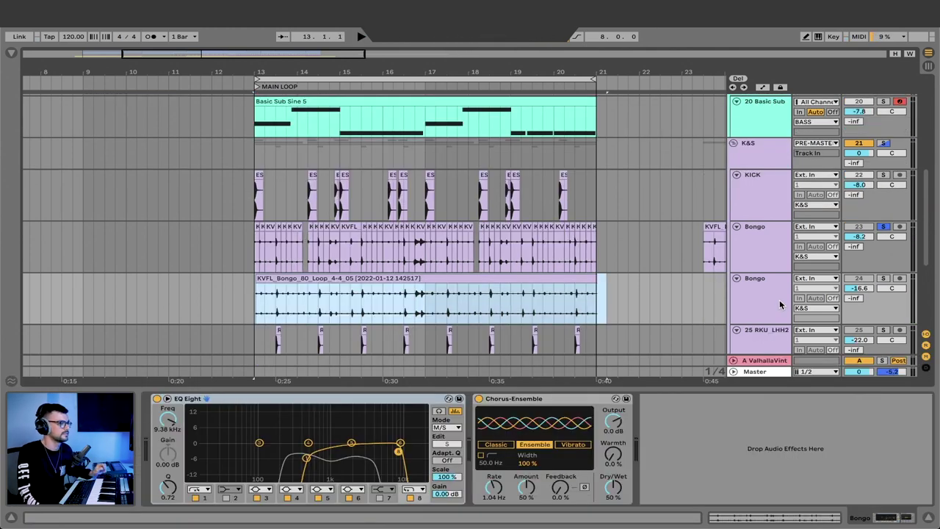
pyautogui.moveTo(598, 300); pyautogui.dragTo(272, 308)
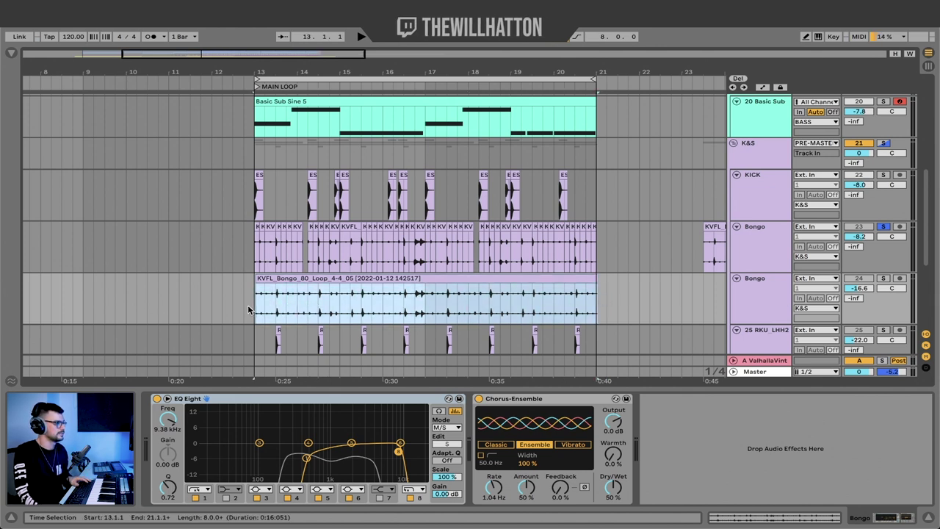
pyautogui.doubleClick(257, 307)
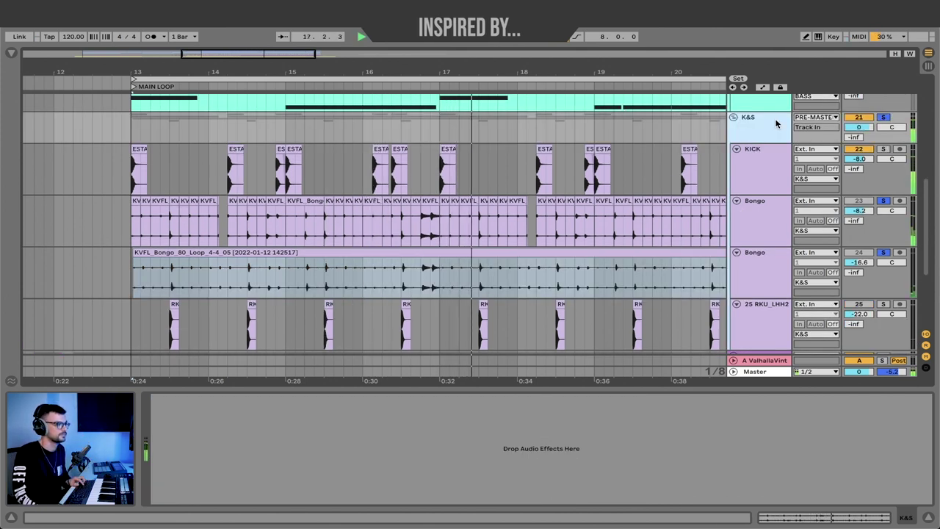
pyautogui.click(884, 303)
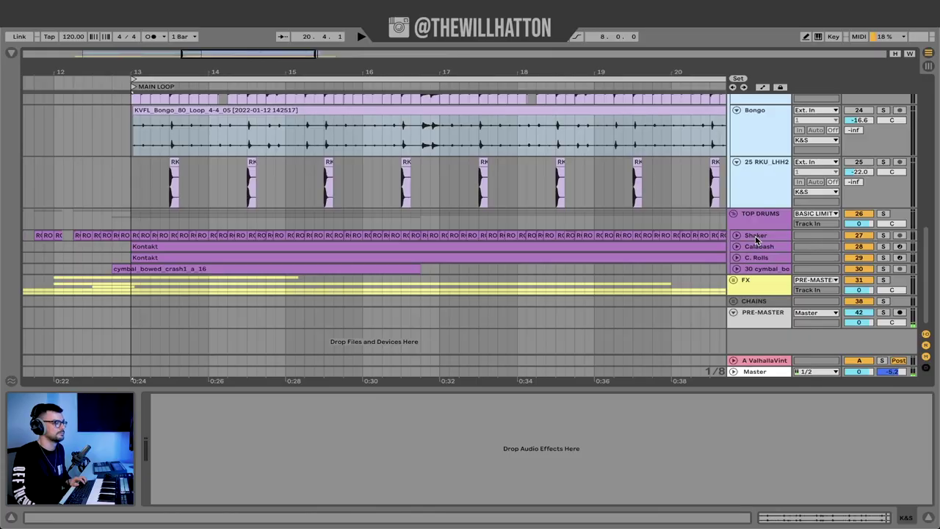
# - Solo and unfold the Shaker track in the TOP DRUMS group and play it from bar 13
pyautogui.click(755, 236)
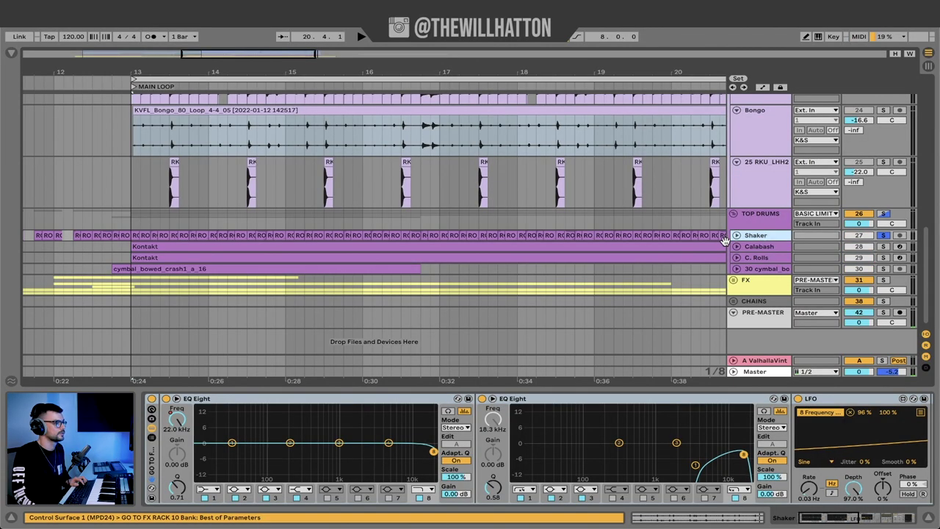
pyautogui.click(737, 235)
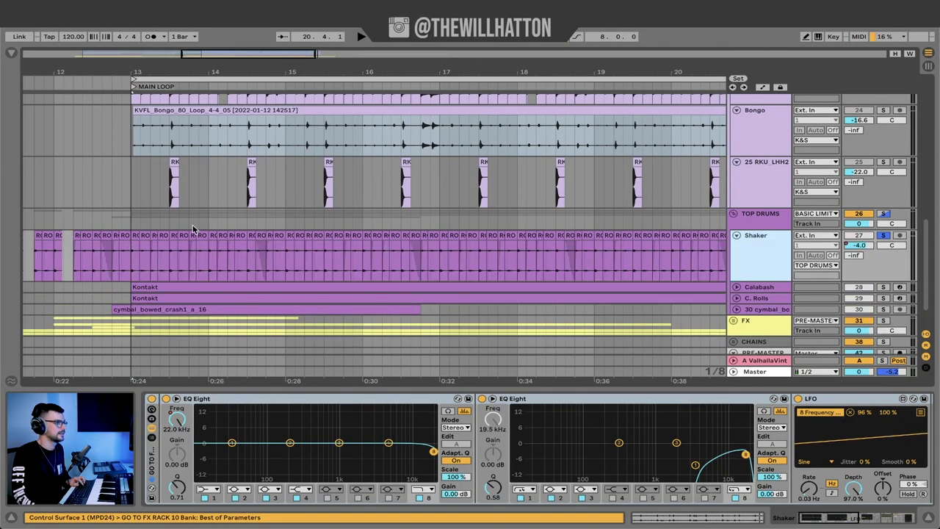
pyautogui.click(134, 234)
pyautogui.press('space')
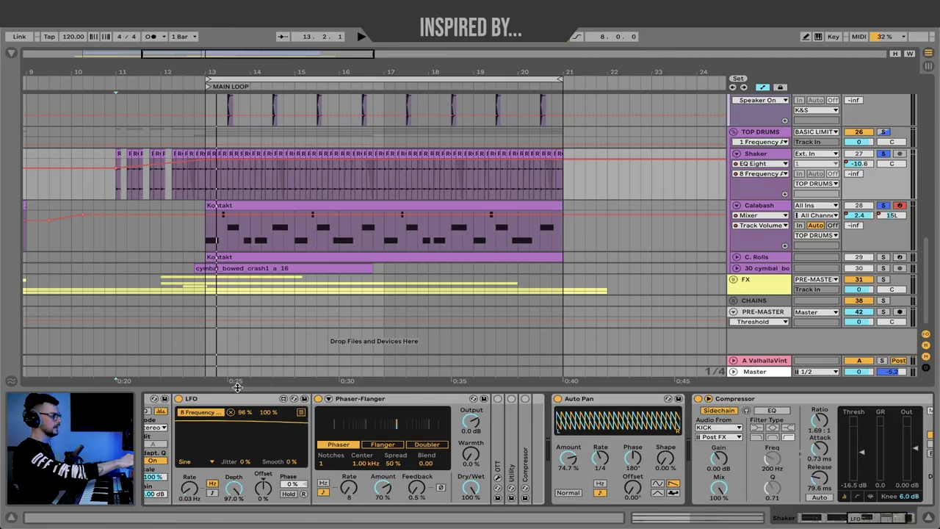
# - Review the Shaker's effects chain from the EQ Eight and LFO through to the sidechained Compressor
pyautogui.scroll(5, 243, 396)
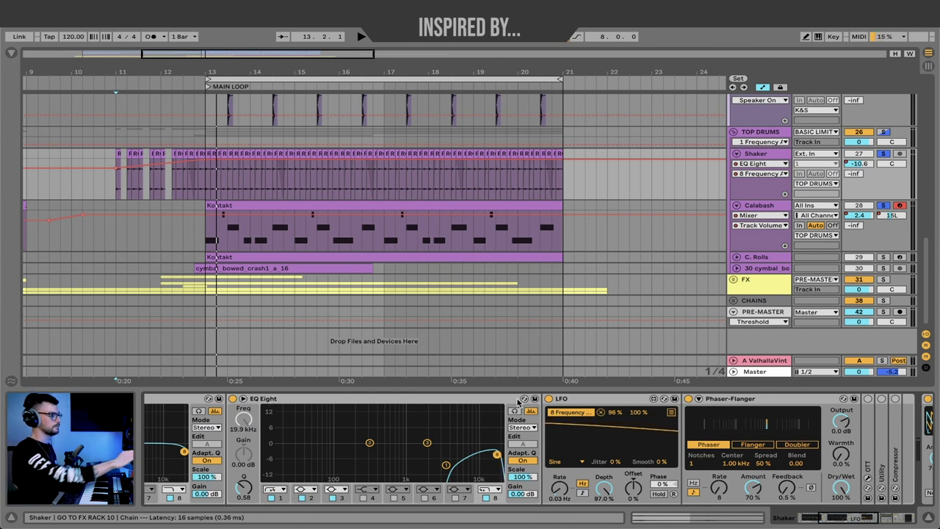
pyautogui.scroll(-8, 519, 401)
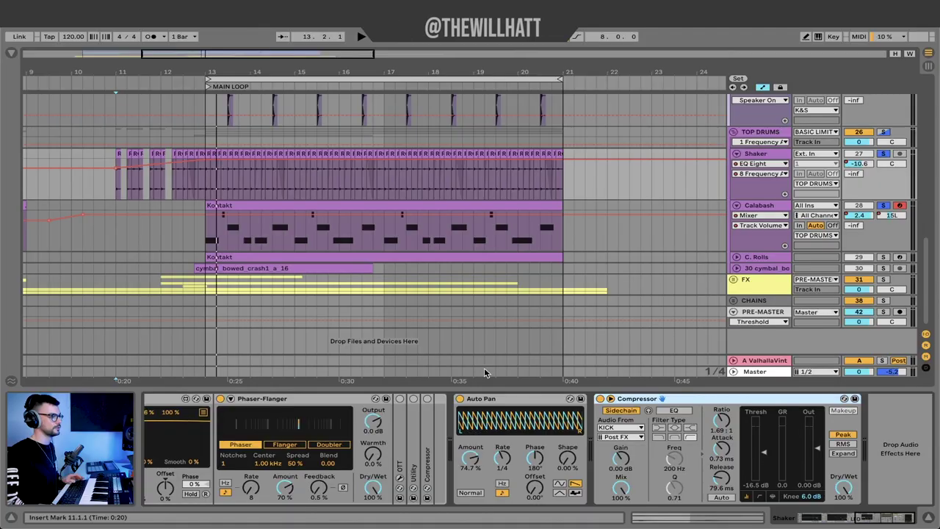
# - Open the Calabash track's Kontakt instrument to examine the West Africa Calabash patch, and close its window
pyautogui.click(760, 206)
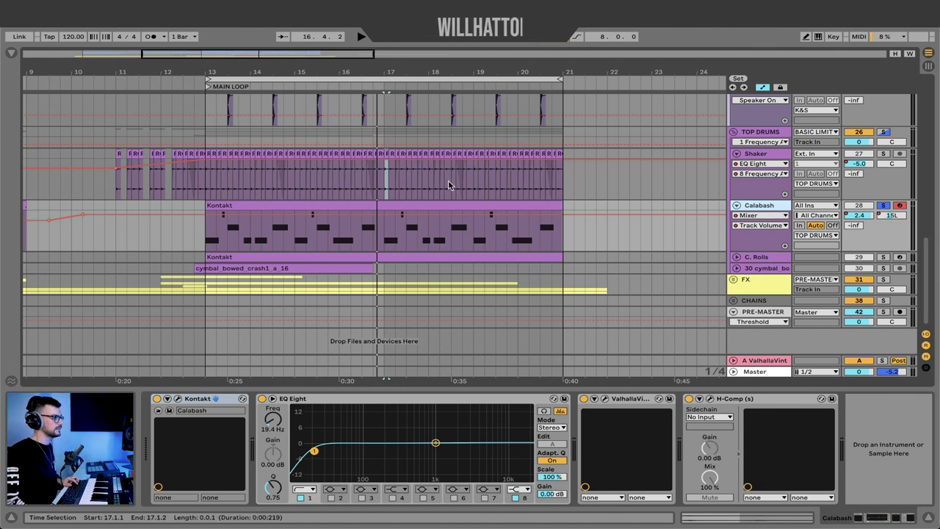
pyautogui.click(179, 403)
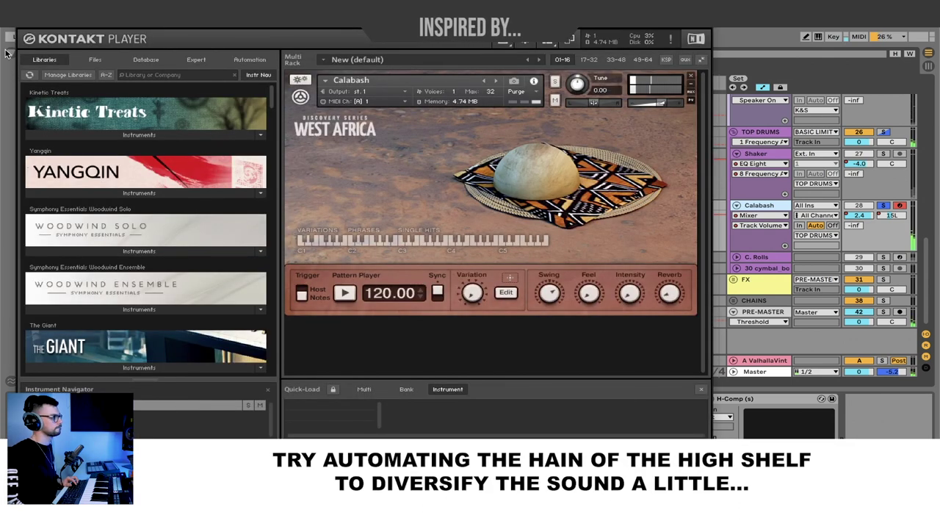
pyautogui.click(26, 28)
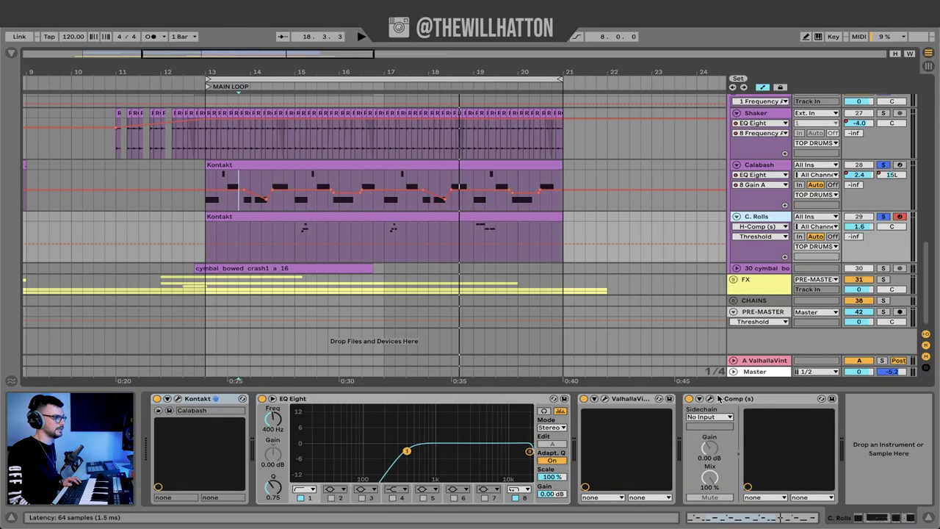
# - Inspect the Drums Punch preset in the C. Rolls track's H-Comp, close it, and place the insert marker at bar 13 on Calabash
pyautogui.click(709, 399)
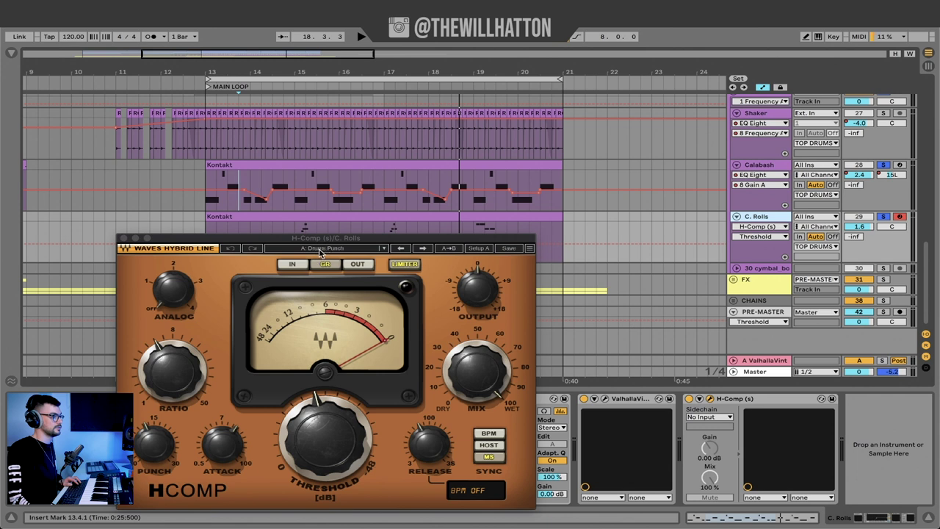
pyautogui.click(124, 240)
pyautogui.hscroll(-5, 373, 179)
pyautogui.click(373, 179)
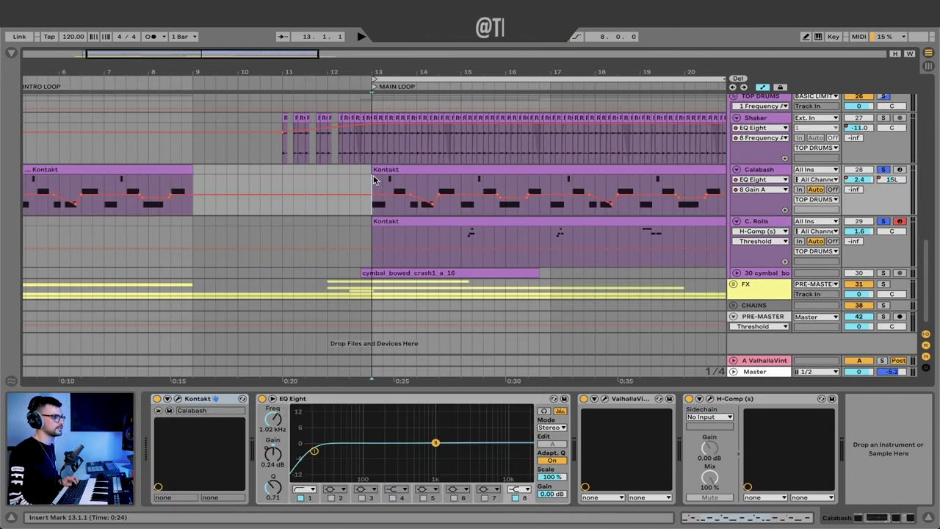
# - Solo the unfolded bowed cymbal crash track in TOP DRUMS and play it from bar 13 with its H-Delay window open
pyautogui.click(765, 118)
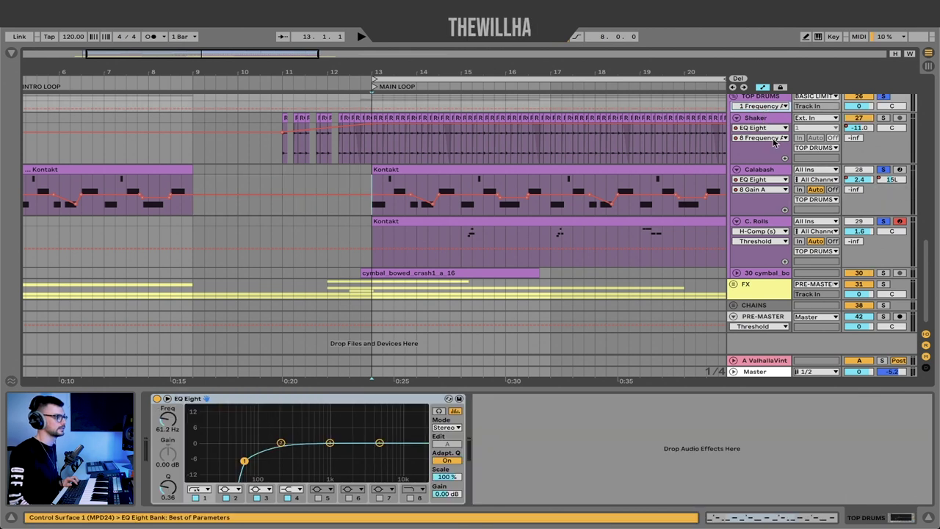
pyautogui.press('Down')
pyautogui.scroll(2, 467, 214)
pyautogui.press('space')
pyautogui.scroll(-1, 467, 214)
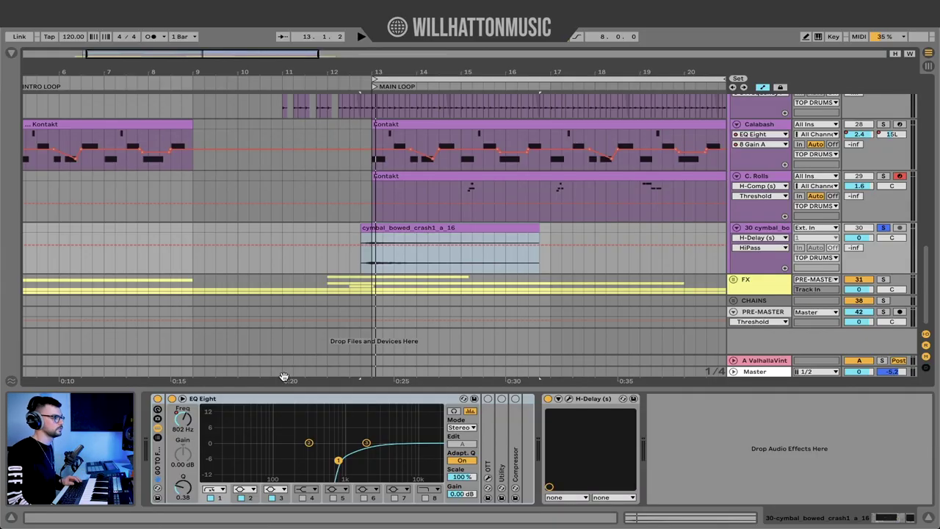
pyautogui.click(570, 398)
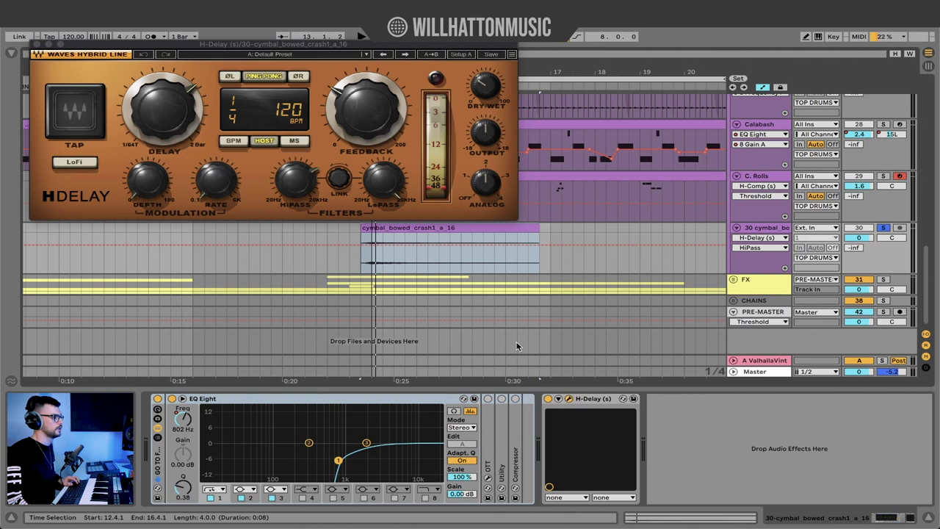
pyautogui.press('space')
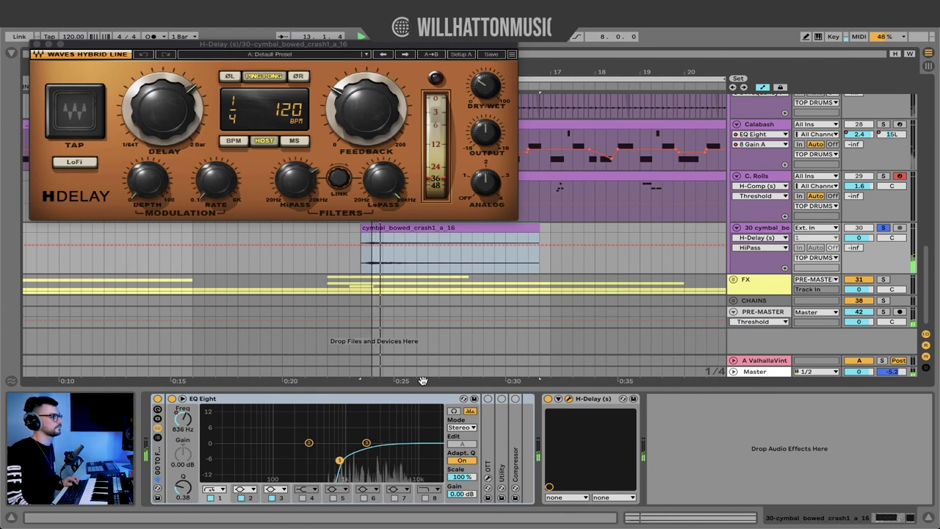
# - Unfold the FX group, and play its soloed suspended cymbal roll, sober riser and 04 white noise tracks from bar 12
pyautogui.click(734, 280)
pyautogui.scroll(-3, 357, 296)
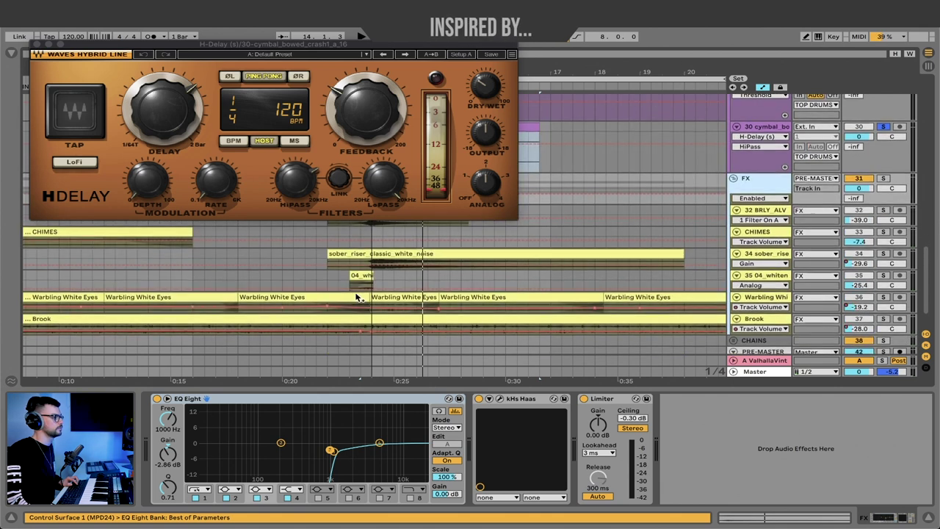
pyautogui.scroll(2, 351, 267)
pyautogui.click(354, 247)
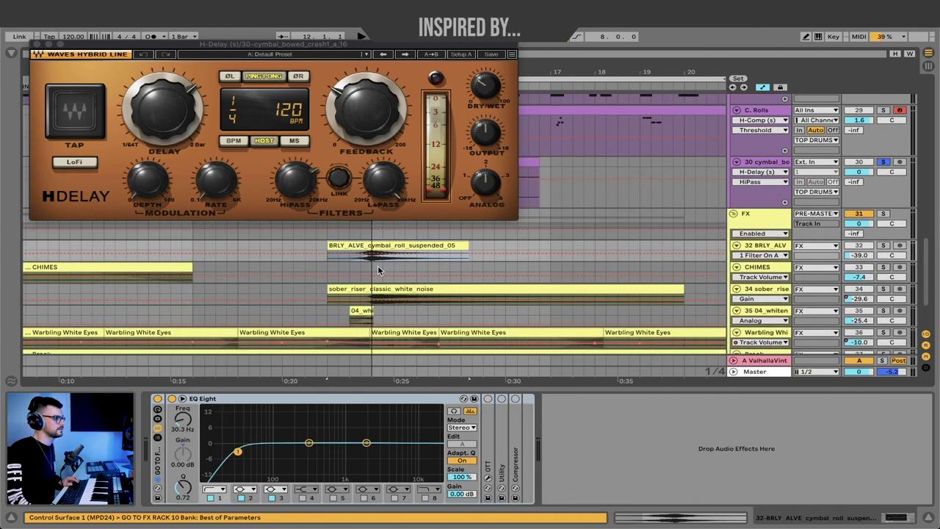
pyautogui.click(367, 288)
pyautogui.click(356, 310)
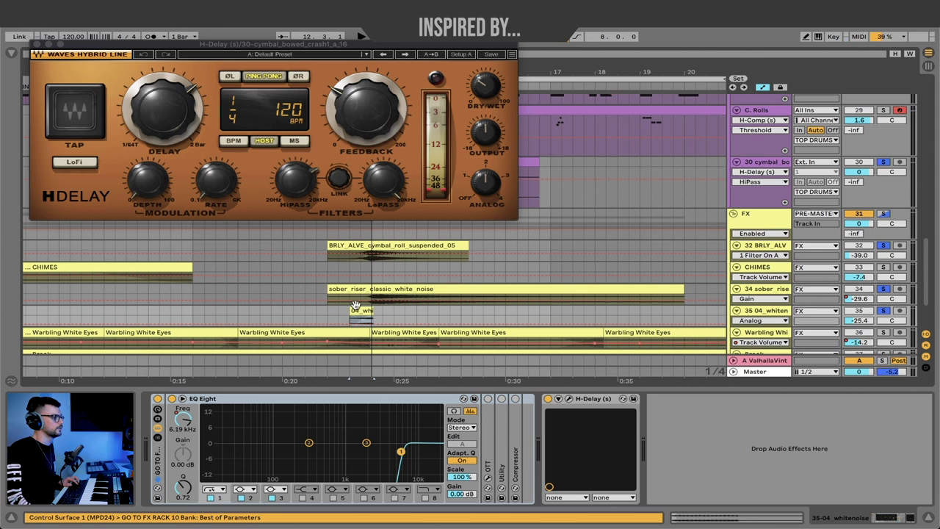
pyautogui.click(340, 285)
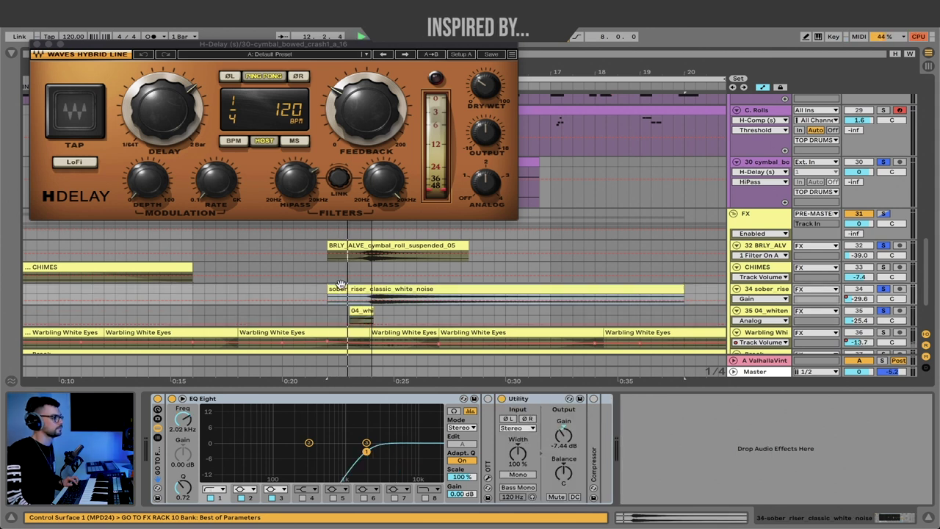